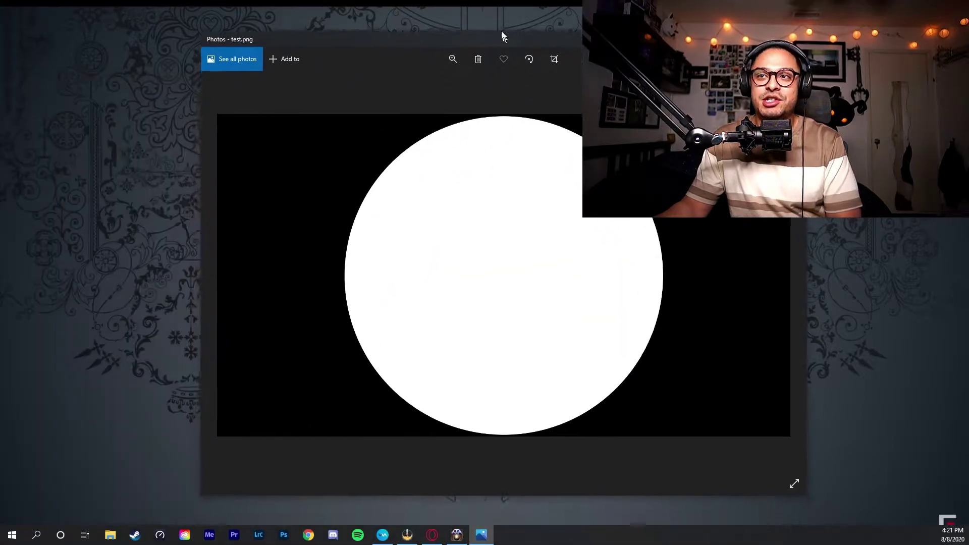
# Bring the test.png circle mask image into view and examine its white circle on black.
pyautogui.moveTo(501, 35); pyautogui.dragTo(362, 41)
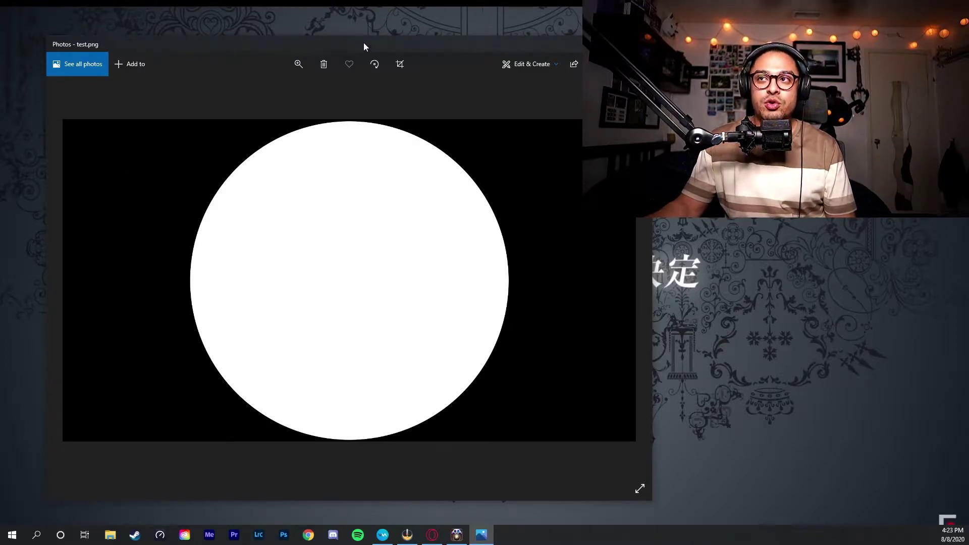
pyautogui.moveTo(363, 43); pyautogui.dragTo(399, 38)
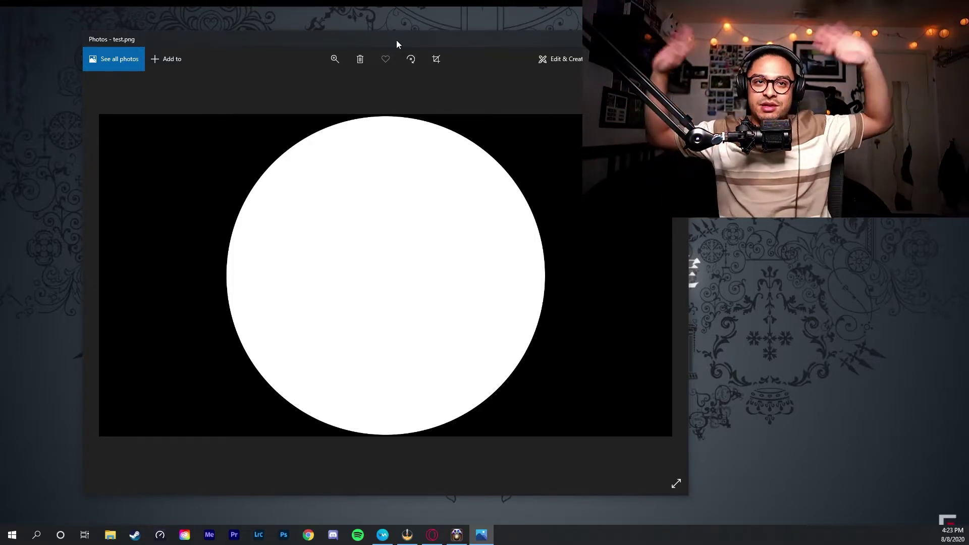
pyautogui.moveTo(396, 39); pyautogui.dragTo(482, 2)
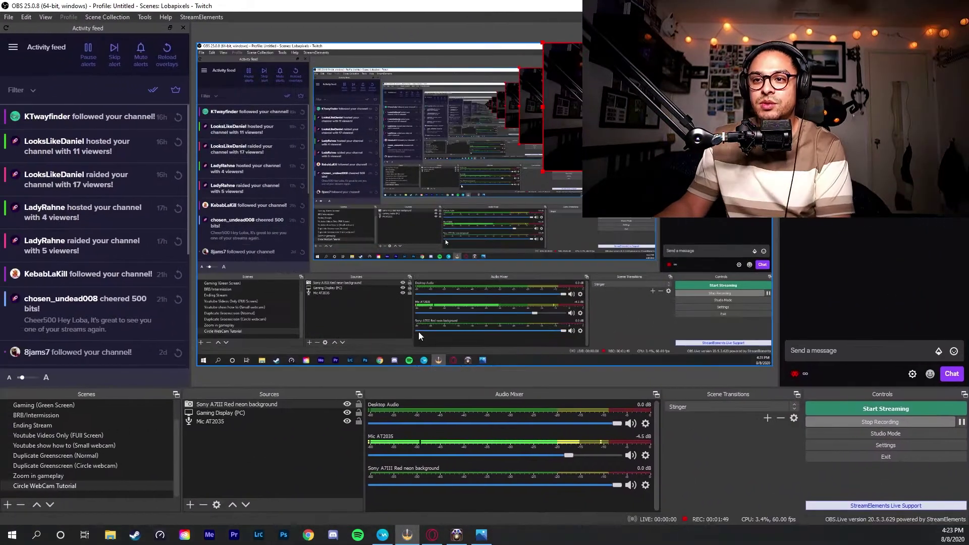
# In OBS, open the filters of the Sony A7III Red neon background source and check which effect filters can be added.
pyautogui.rightClick(232, 404)
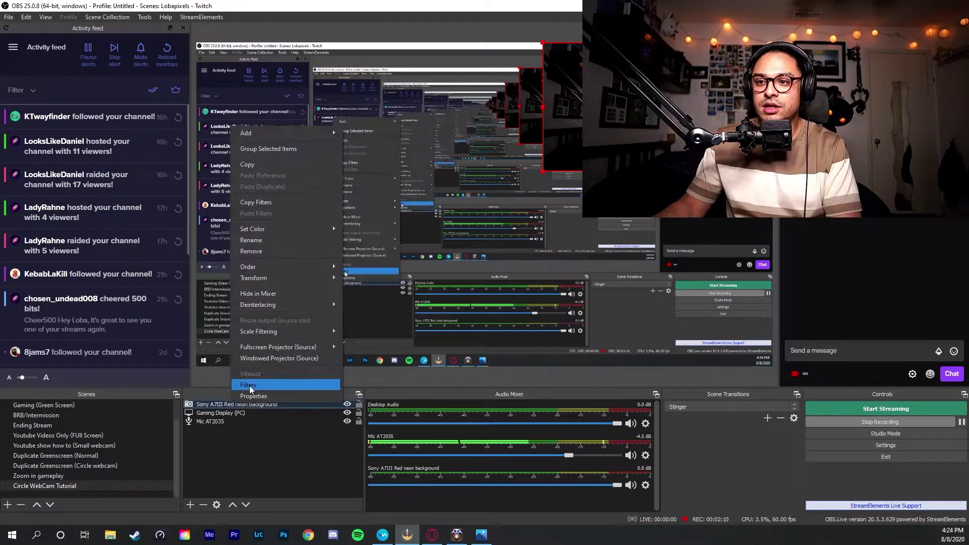
pyautogui.click(250, 385)
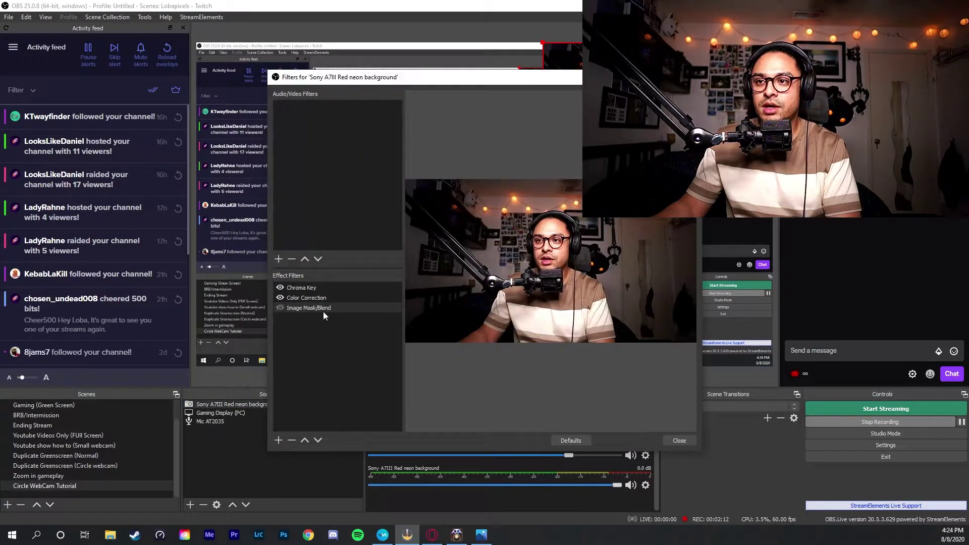
pyautogui.click(278, 440)
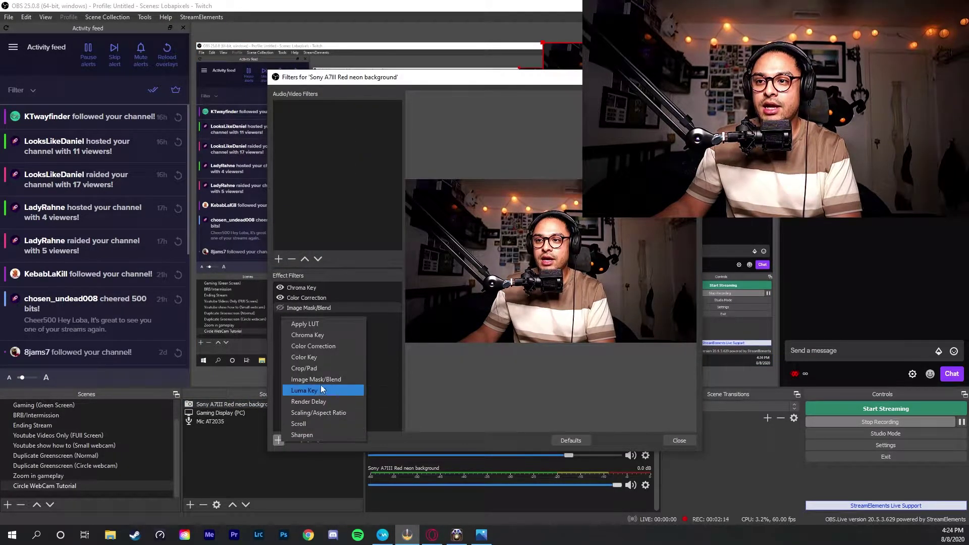
pyautogui.click(380, 439)
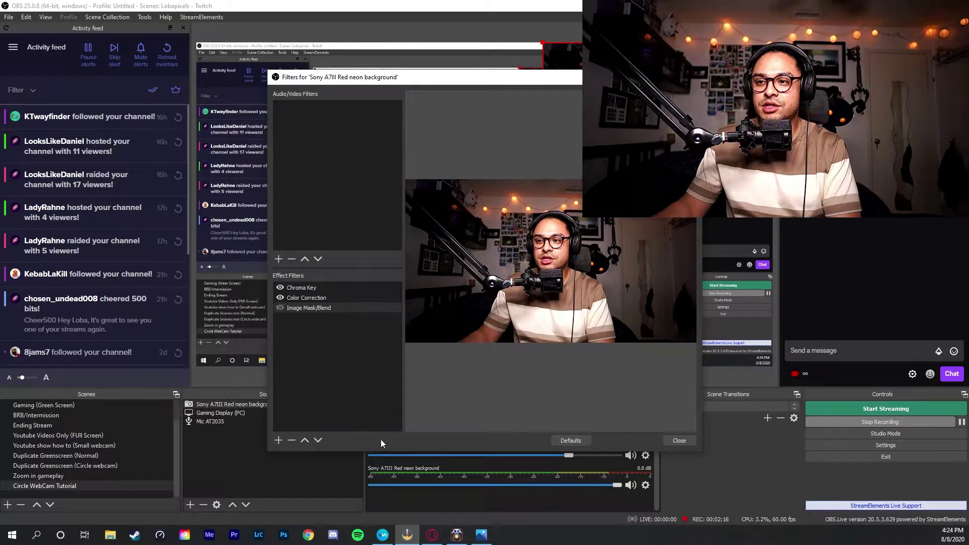
# Load test.png from the Desktop as the mask image of the Image Mask/Blend filter.
pyautogui.click(311, 307)
pyautogui.click(671, 328)
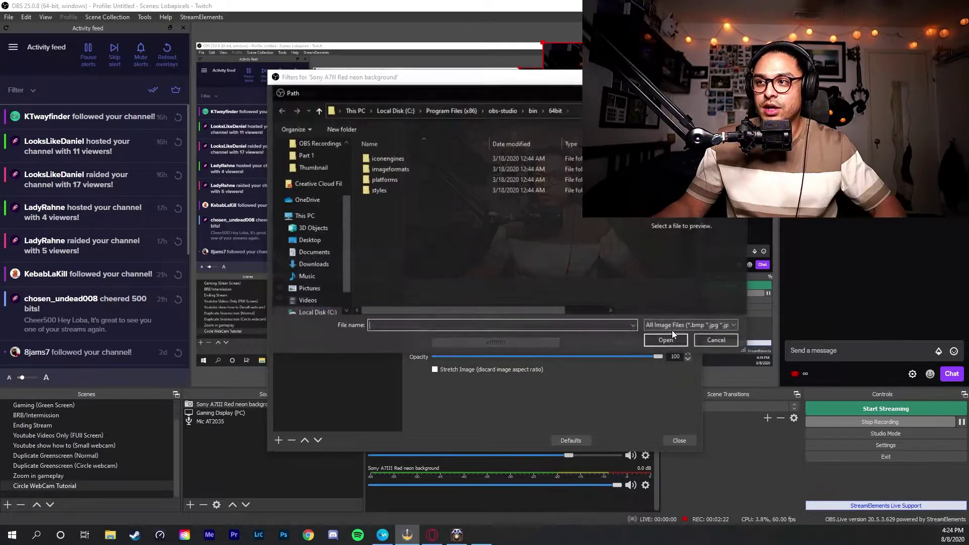
pyautogui.click(310, 241)
pyautogui.scroll(-5, 436, 216)
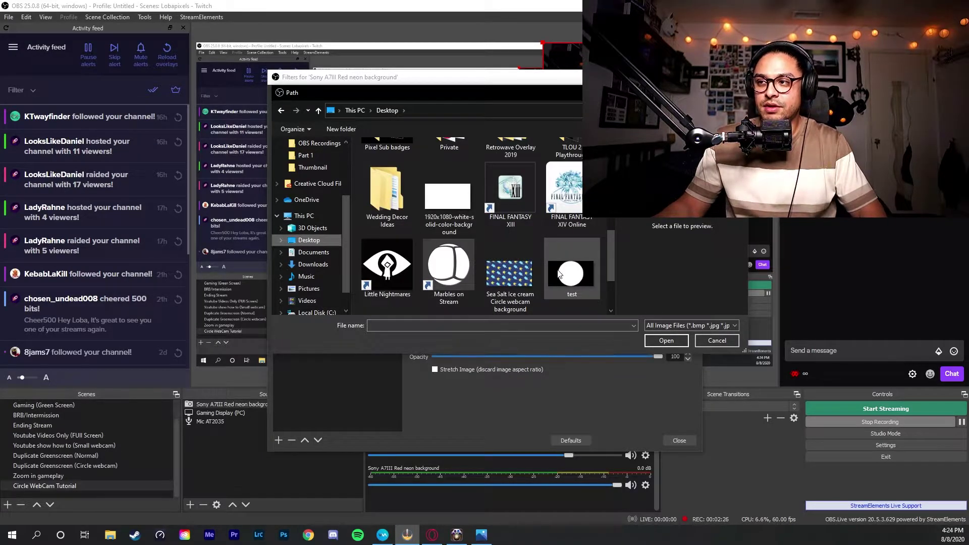
pyautogui.click(560, 274)
pyautogui.click(666, 340)
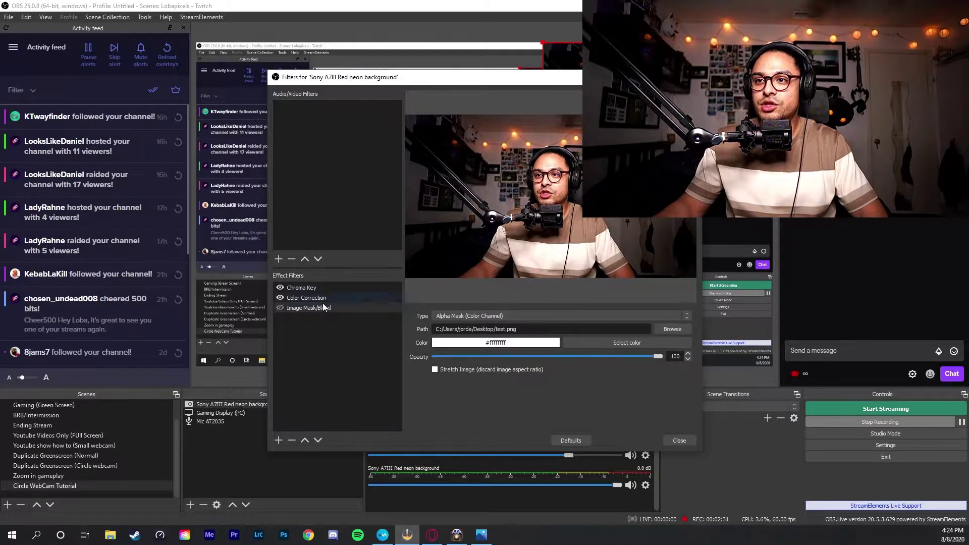
# Enable the Image Mask/Blend filter with type Alpha Mask (Color Channel) and reposition the circular webcam in the scene preview.
pyautogui.click(280, 308)
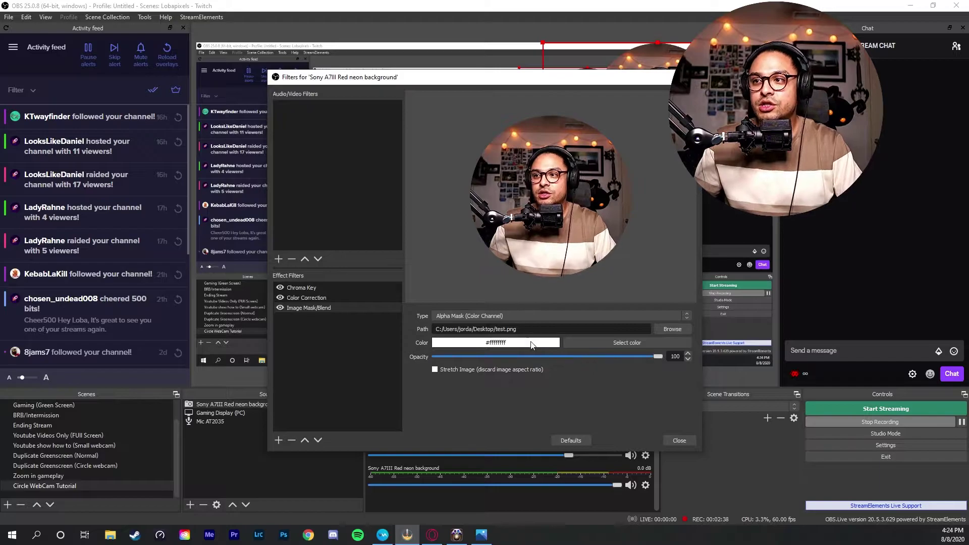
pyautogui.click(510, 315)
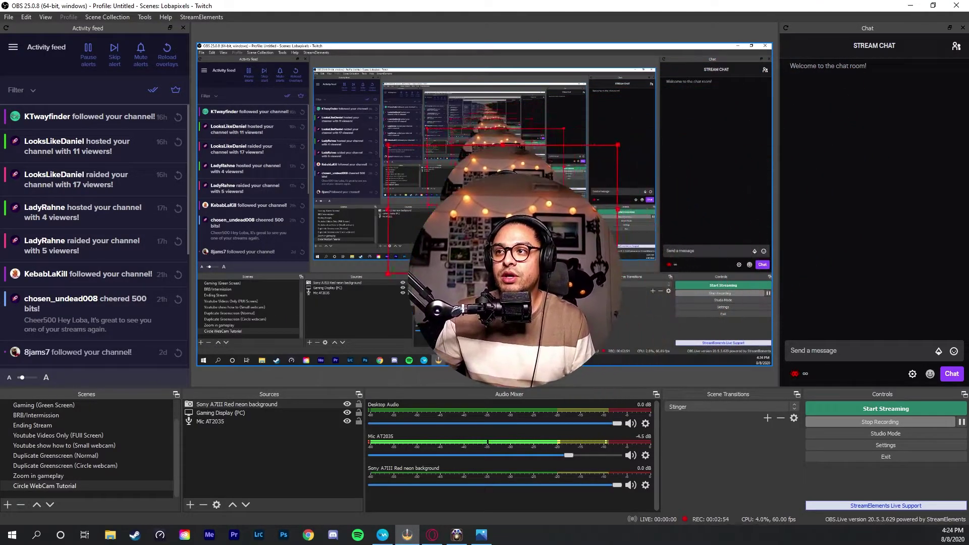
pyautogui.moveTo(542, 200); pyautogui.dragTo(522, 197)
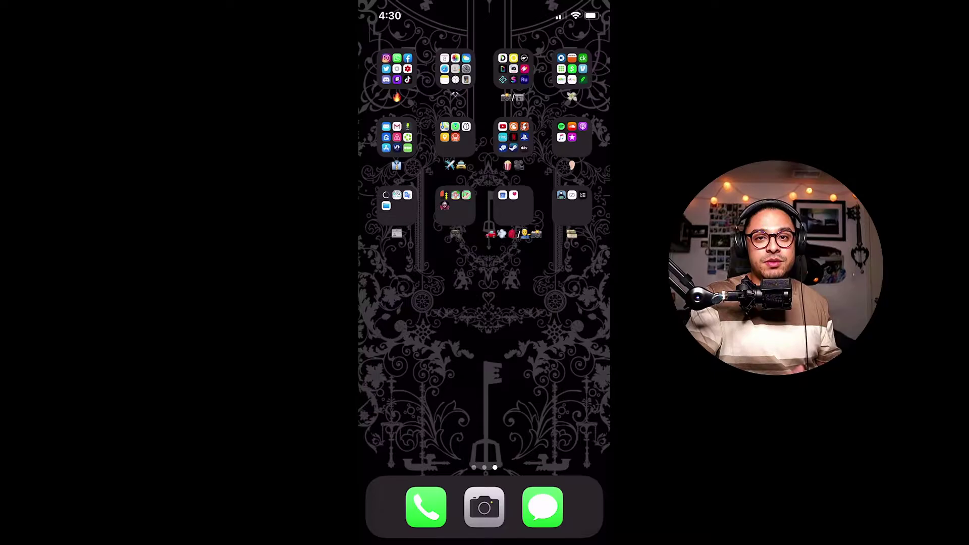
# Switch to the Over app and create a project with a transparent background at a custom size of 1920 x 1080 px.
pyautogui.click(513, 68)
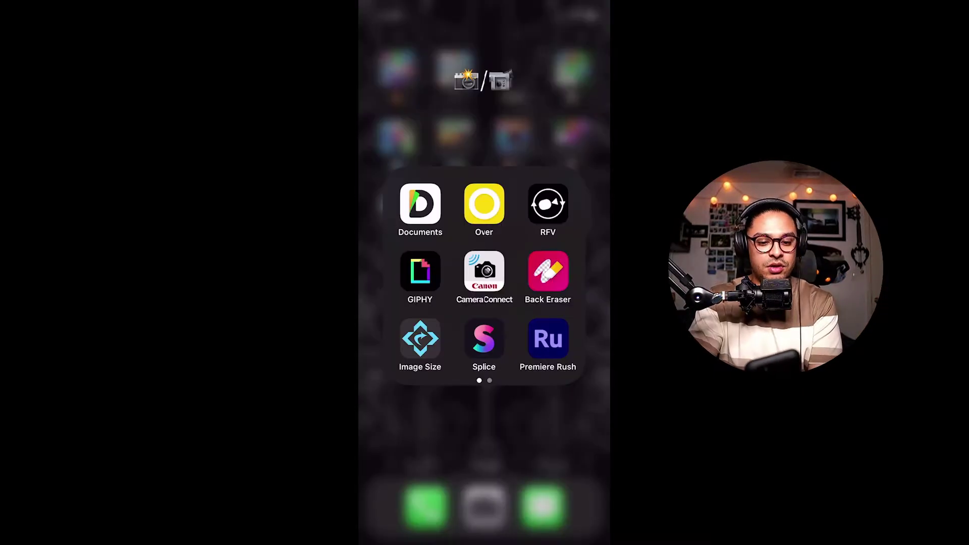
pyautogui.click(484, 204)
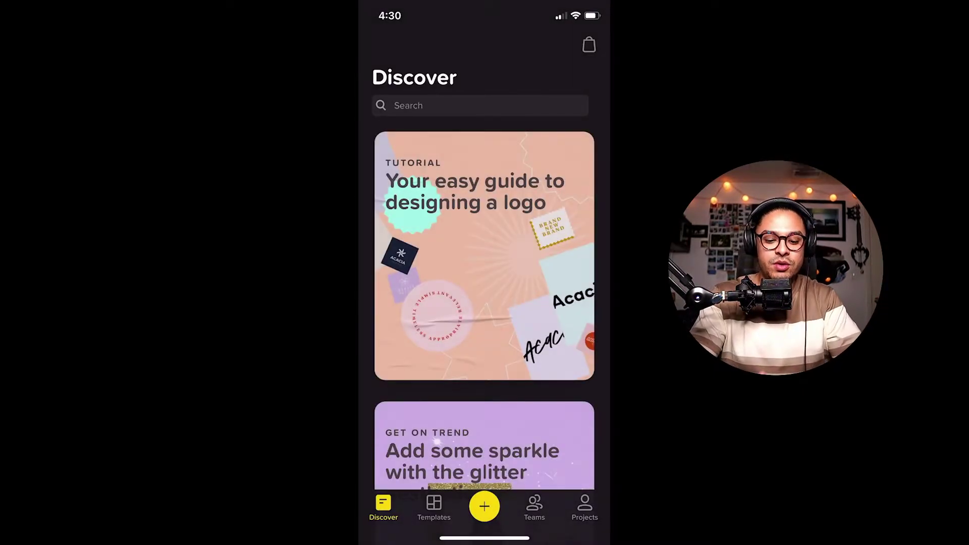
pyautogui.click(484, 506)
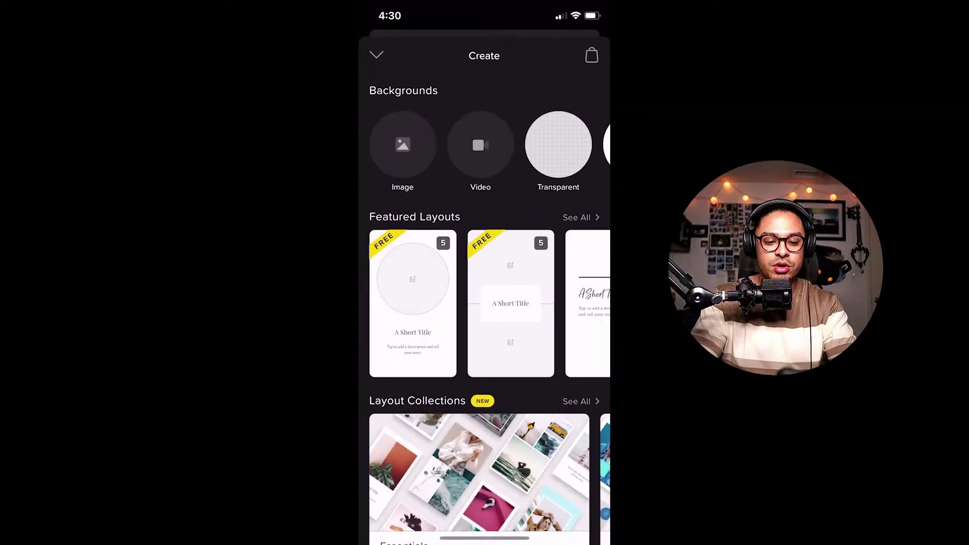
pyautogui.click(557, 144)
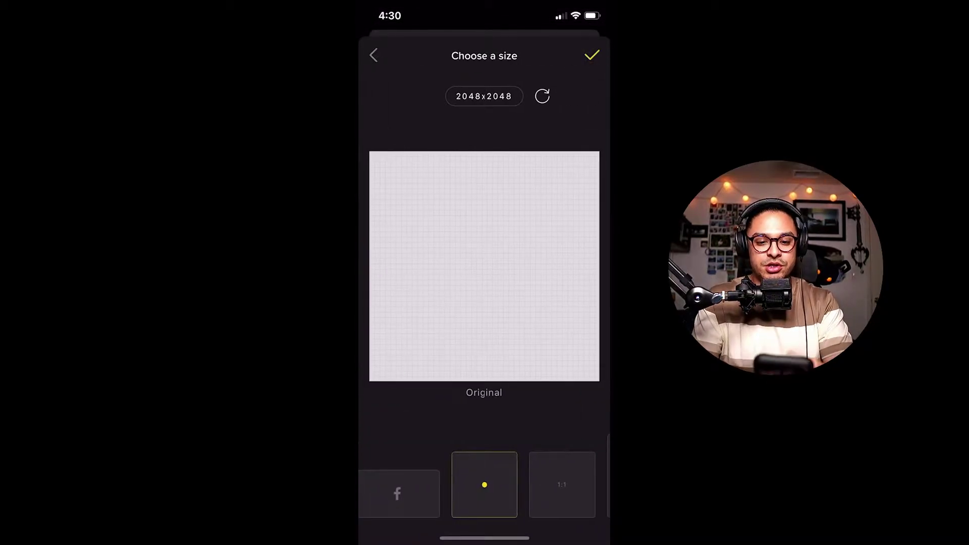
pyautogui.write('19')
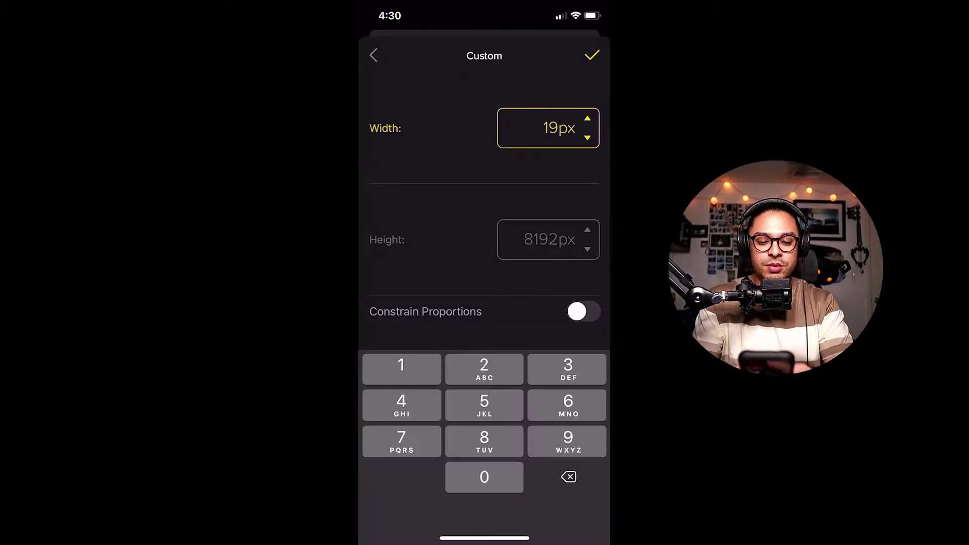
pyautogui.write('20')
pyautogui.click(547, 239)
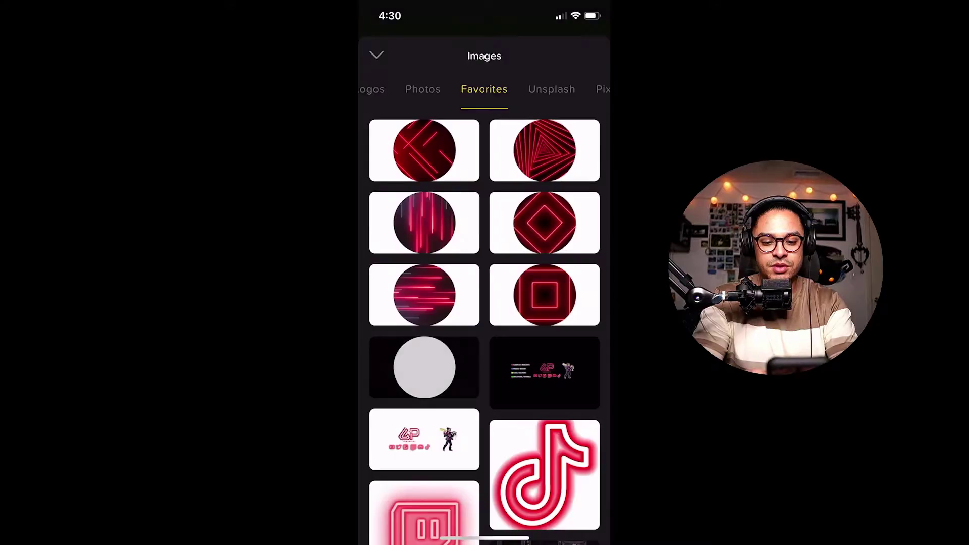
# Add the white-circle-on-black image from Favorites and scale it to 125% so it fills the canvas.
pyautogui.click(424, 367)
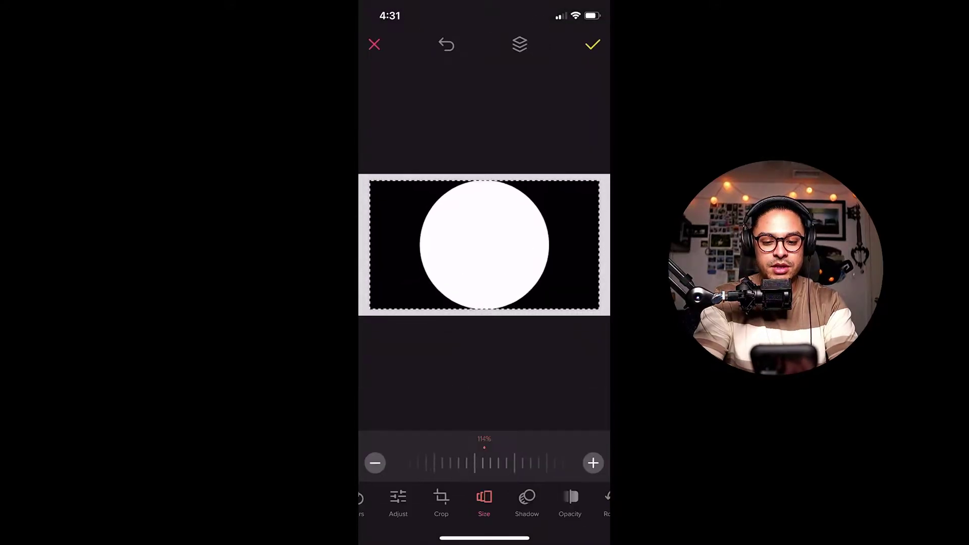
pyautogui.moveTo(484, 462); pyautogui.dragTo(444, 463)
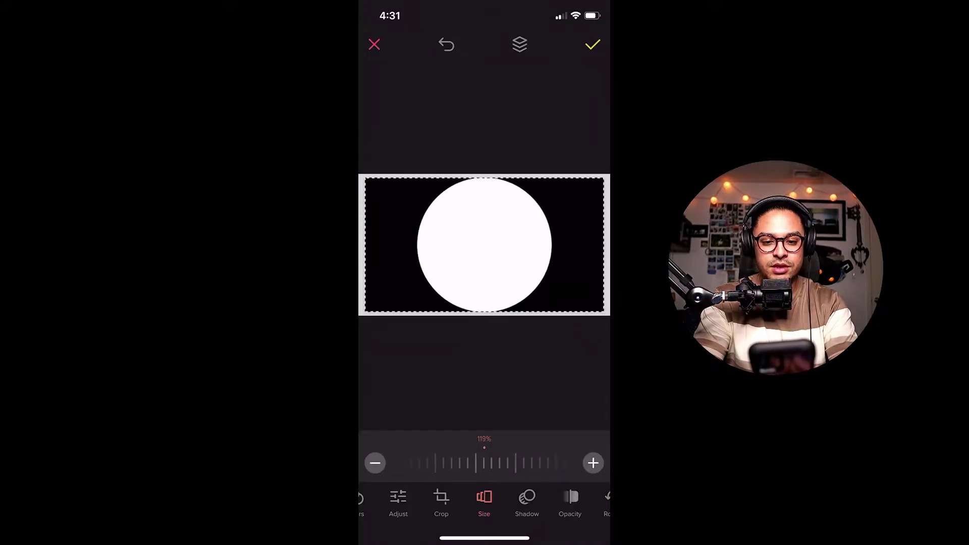
pyautogui.click(593, 463)
pyautogui.click(593, 463)
pyautogui.click(592, 462)
pyautogui.click(592, 463)
pyautogui.click(593, 463)
pyautogui.click(592, 463)
pyautogui.click(593, 463)
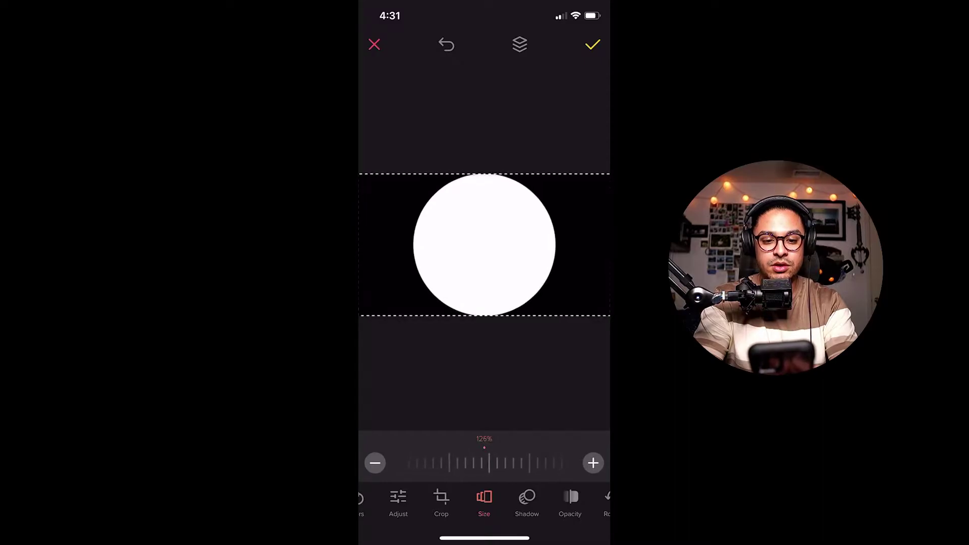
pyautogui.click(592, 463)
pyautogui.click(375, 463)
pyautogui.click(374, 463)
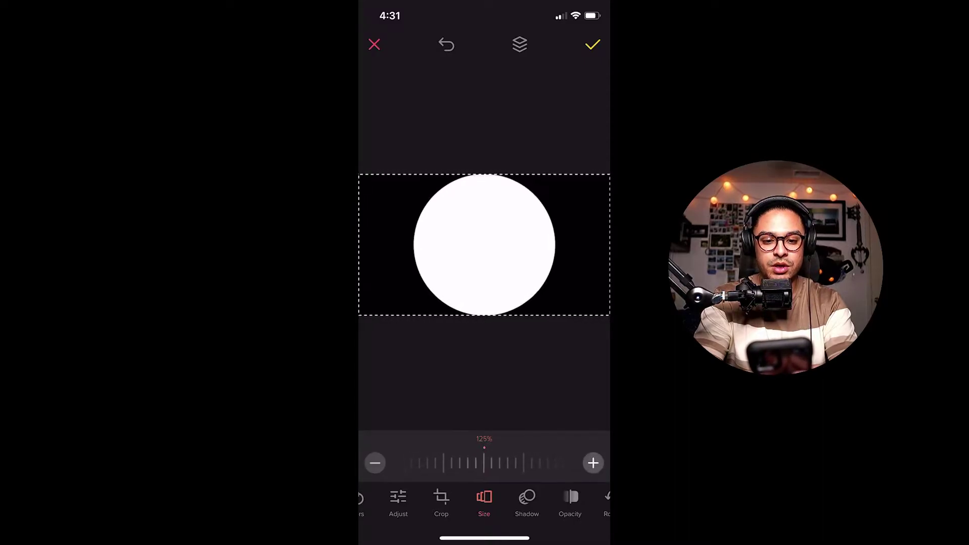
pyautogui.click(593, 44)
# Add the ice cream and star pattern image from Photos over the circle image.
pyautogui.click(383, 494)
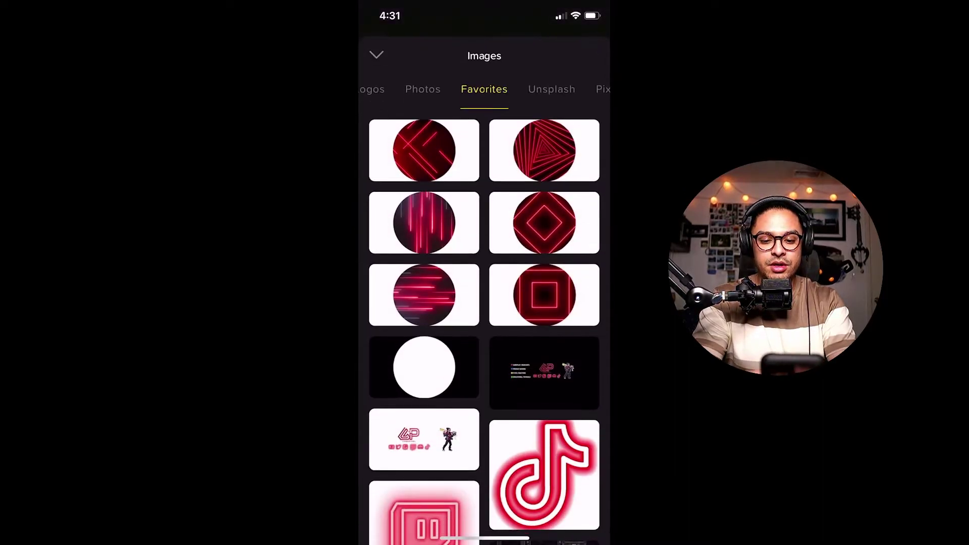
pyautogui.moveTo(483, 56); pyautogui.dragTo(483, 135)
pyautogui.click(422, 89)
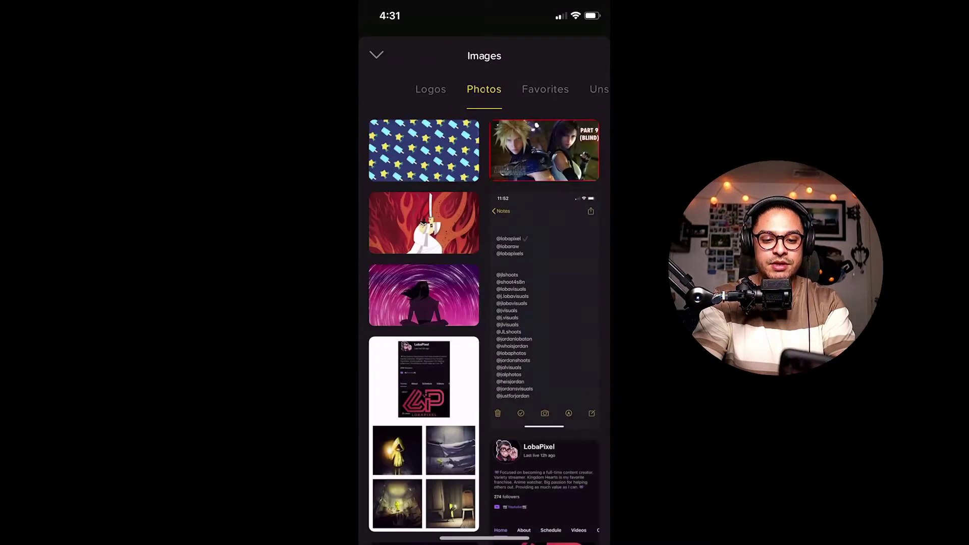
pyautogui.click(376, 55)
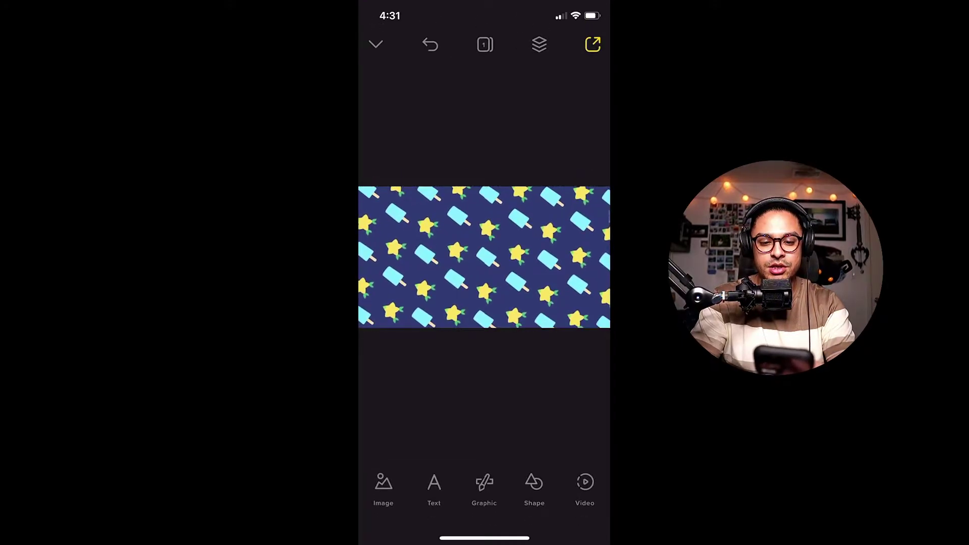
# Crop the pattern image to a circle matching the white circle beneath it.
pyautogui.click(483, 256)
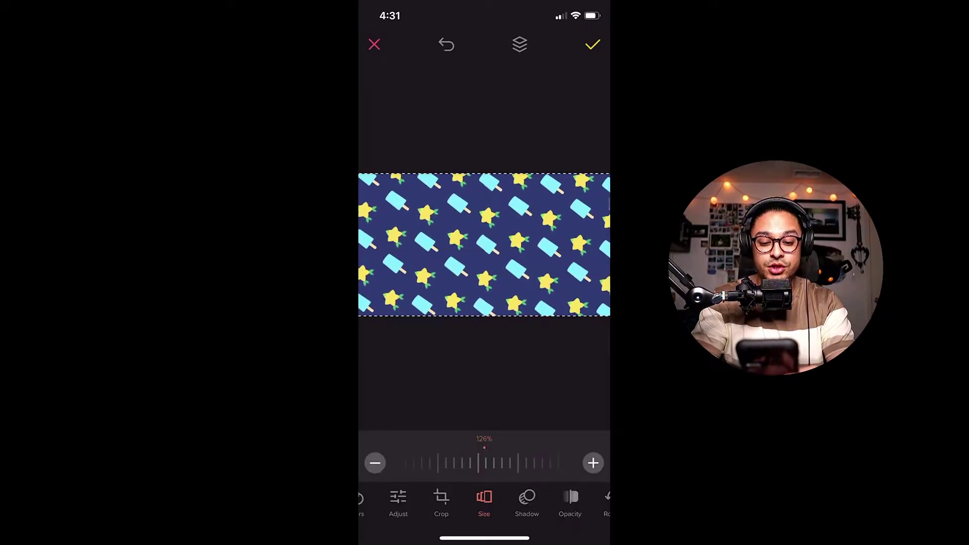
pyautogui.click(441, 499)
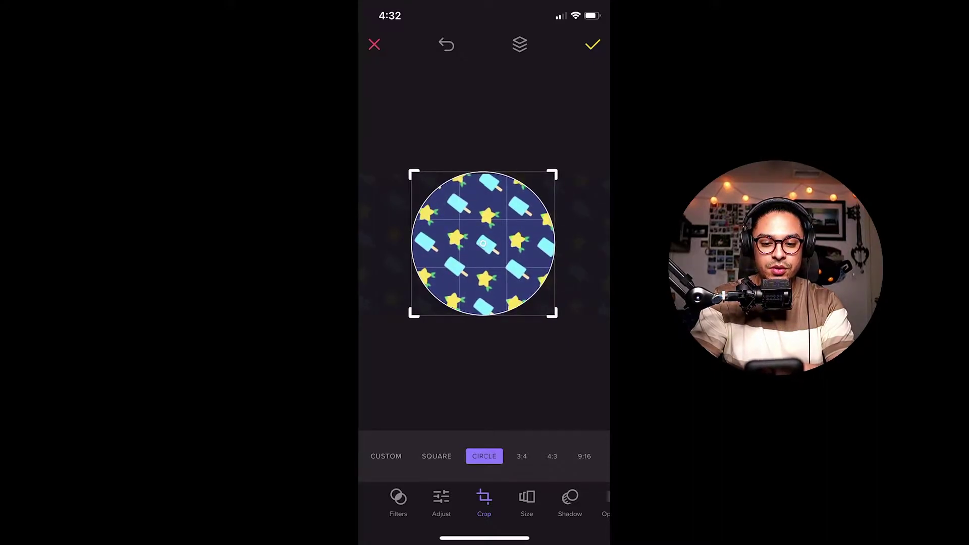
pyautogui.moveTo(554, 172)
pyautogui.mouseDown()
pyautogui.moveTo(538, 188)
pyautogui.moveTo(552, 175)
pyautogui.mouseUp()
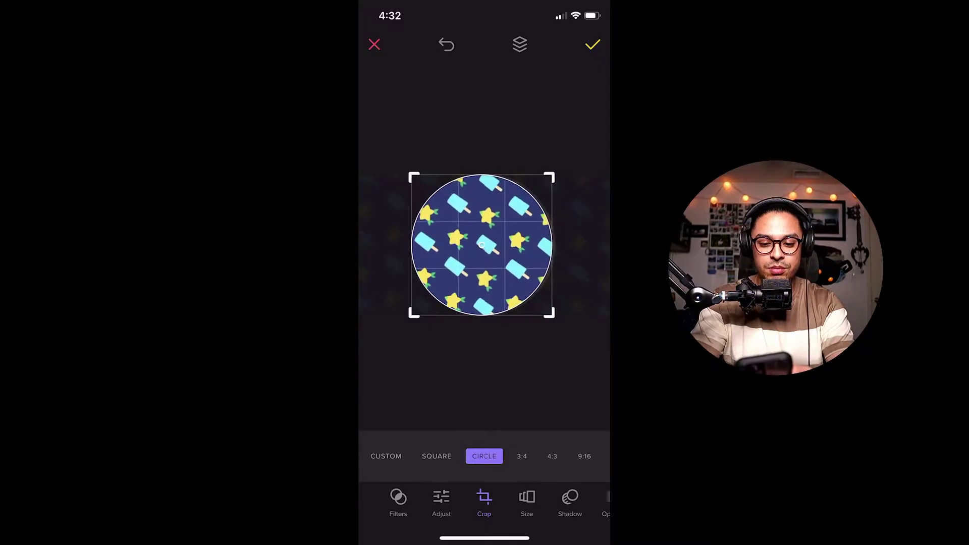
pyautogui.moveTo(482, 245); pyautogui.dragTo(479, 243)
pyautogui.scroll(3, 479, 243)
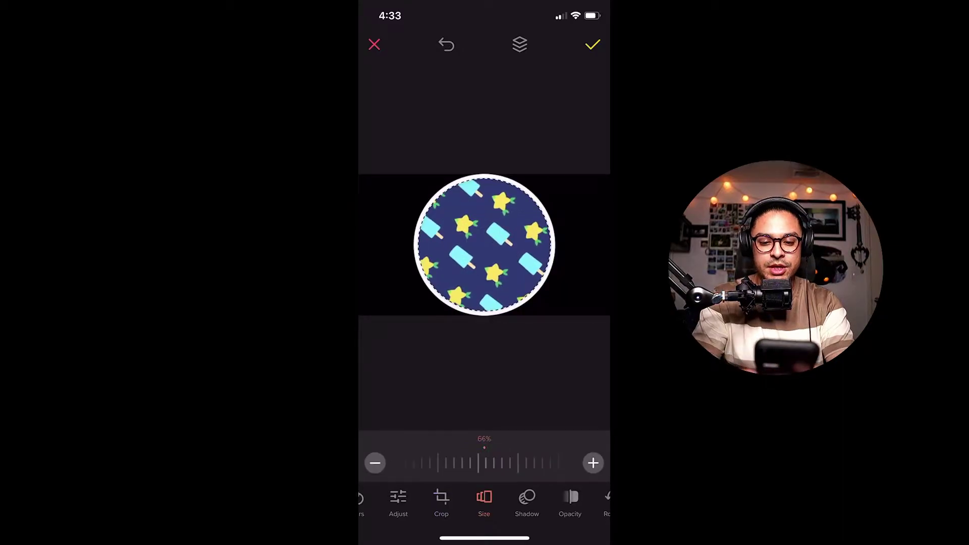
# Enlarge the circular pattern to 71% so it covers the white circle, leaving the canvas background colour off.
pyautogui.click(593, 462)
pyautogui.click(592, 462)
pyautogui.click(593, 462)
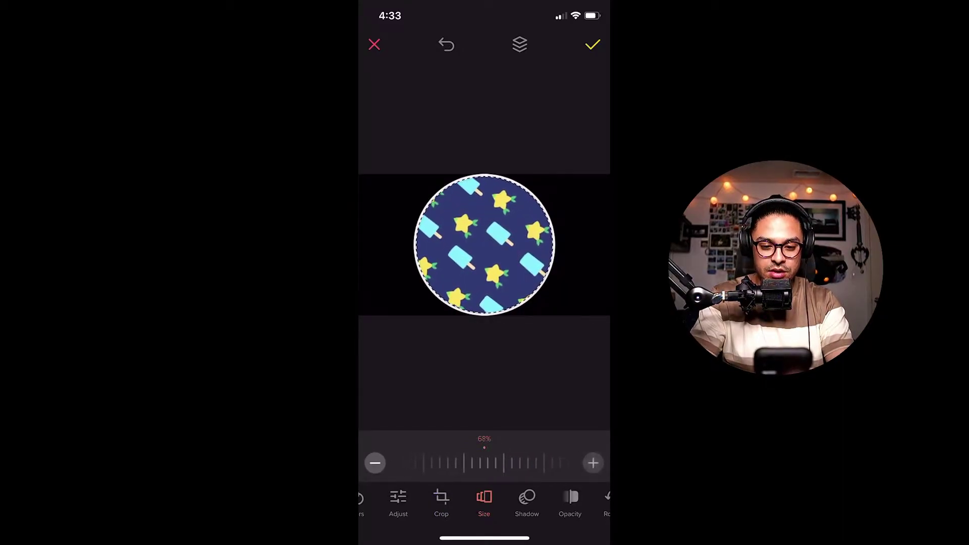
pyautogui.click(593, 462)
pyautogui.click(592, 462)
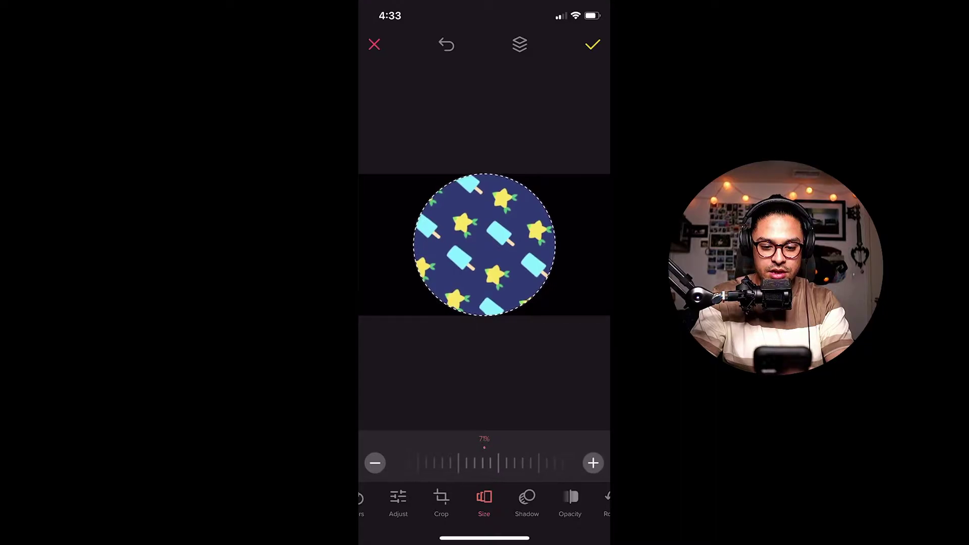
pyautogui.click(484, 373)
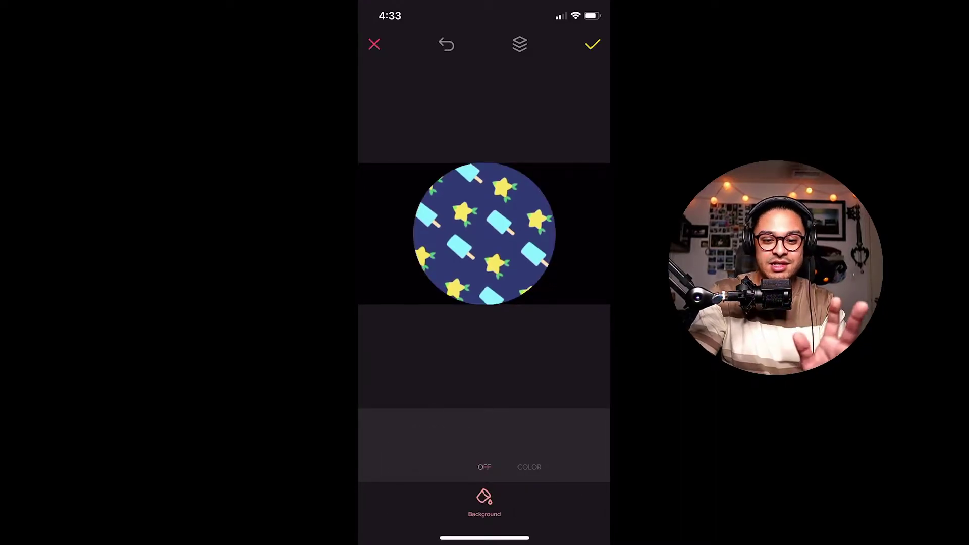
pyautogui.click(593, 44)
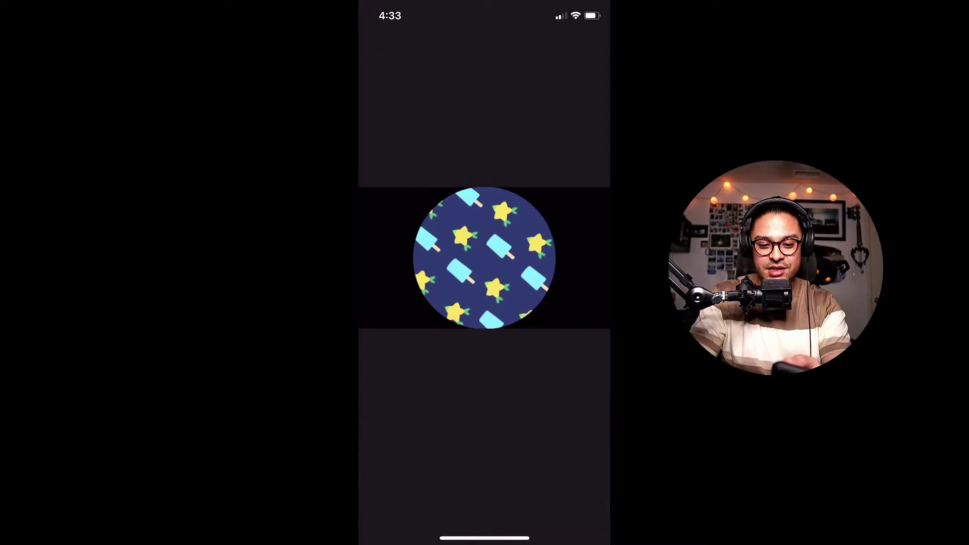
# Review the project's layer stack with the pattern, circle mask and canvas, and return to the canvas.
pyautogui.click(538, 44)
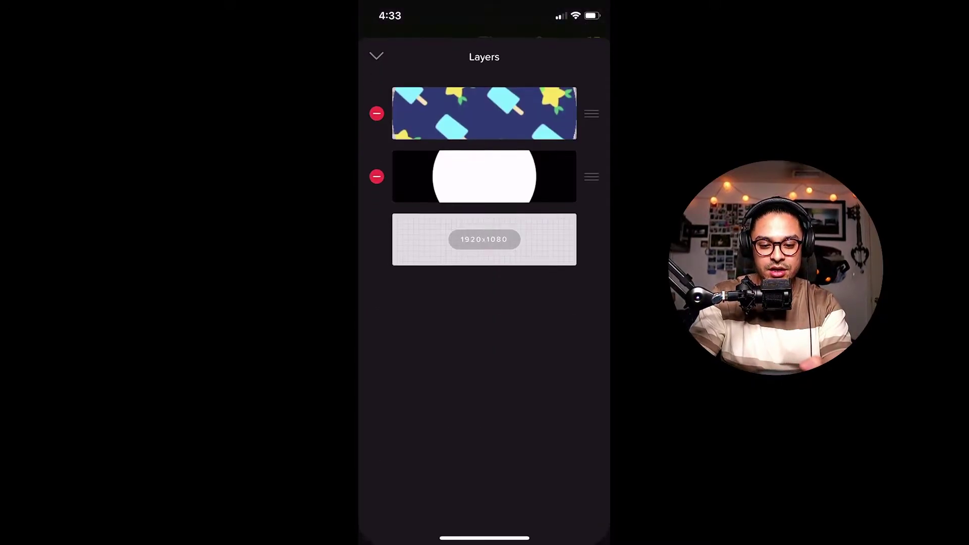
pyautogui.click(376, 175)
pyautogui.click(484, 175)
pyautogui.click(376, 55)
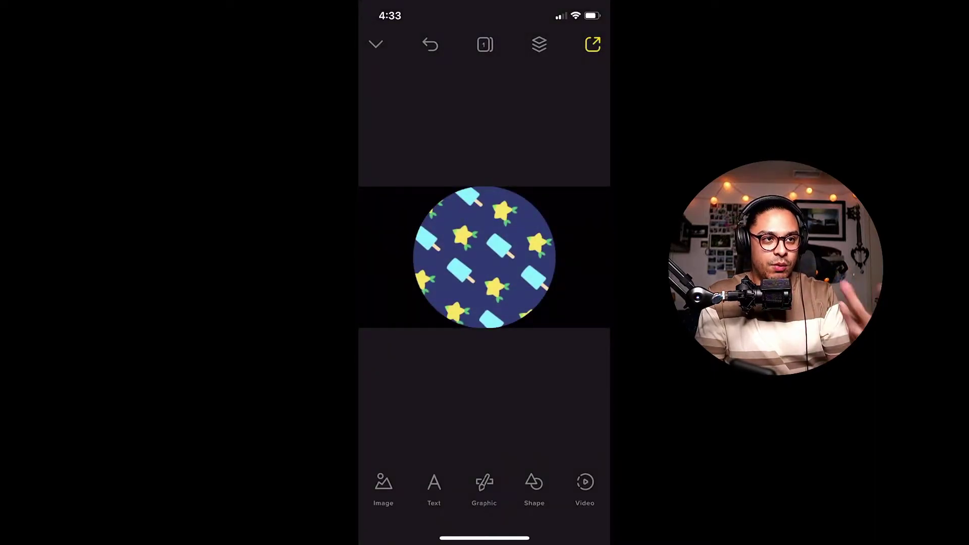
# Delete the white circle image layer so only the circular pattern remains on the transparent canvas.
pyautogui.click(538, 45)
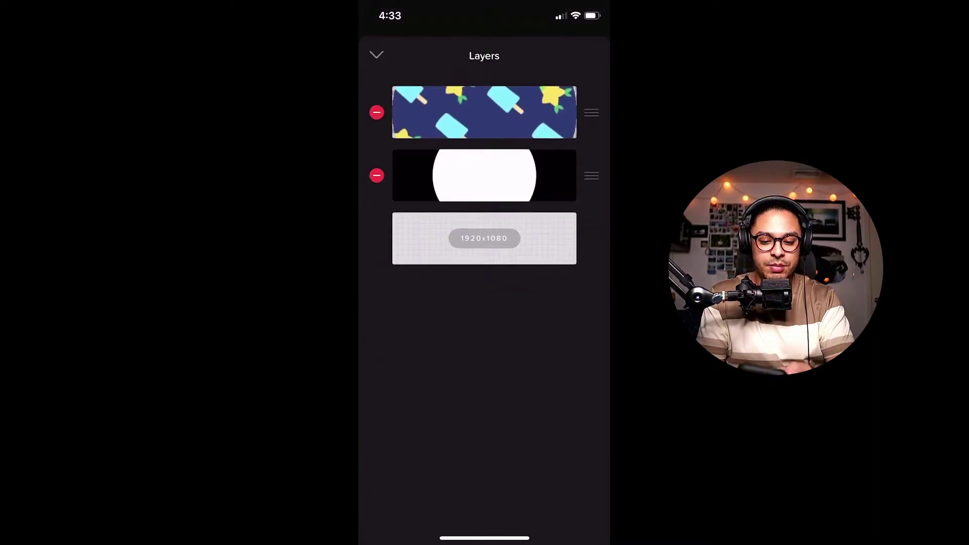
pyautogui.click(376, 175)
pyautogui.click(584, 175)
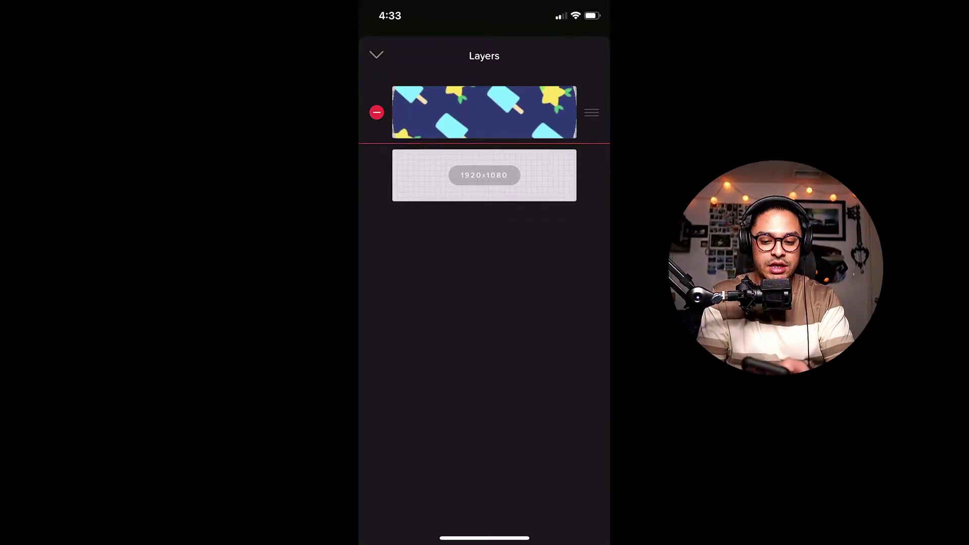
pyautogui.click(376, 55)
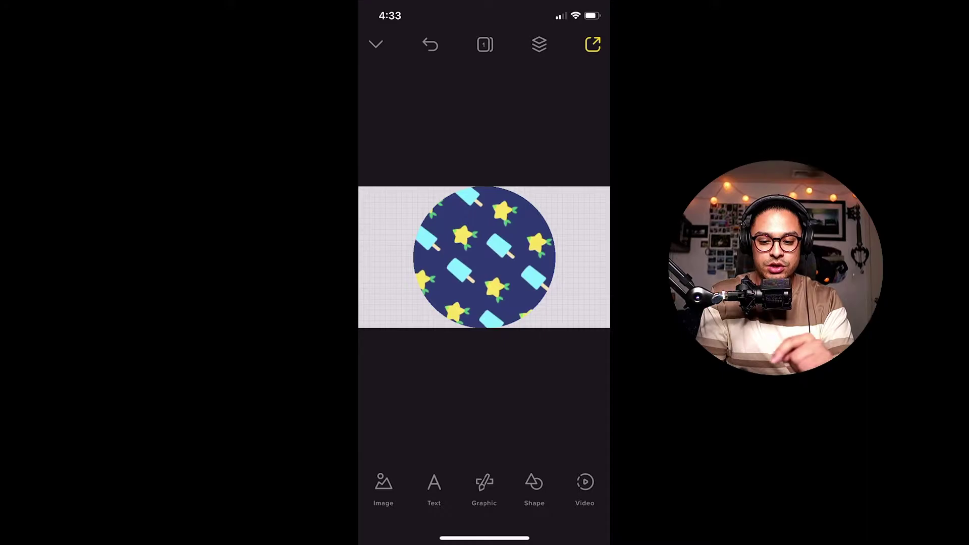
# Export the circular pattern design as a PNG image.
pyautogui.click(592, 44)
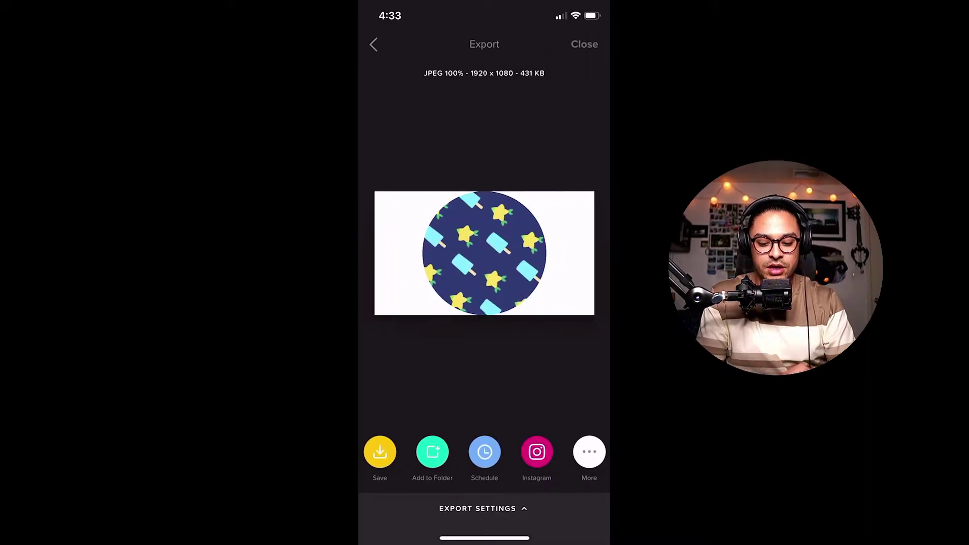
pyautogui.click(483, 508)
pyautogui.click(483, 415)
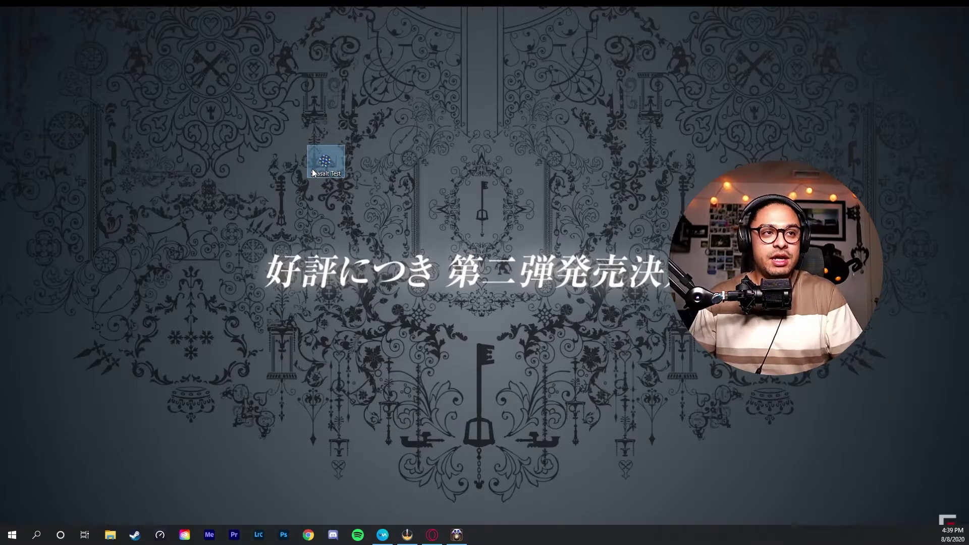
# Check the Seasalt Test PNG file on the computer's desktop and switch to OBS in a maximized window.
pyautogui.moveTo(312, 173)
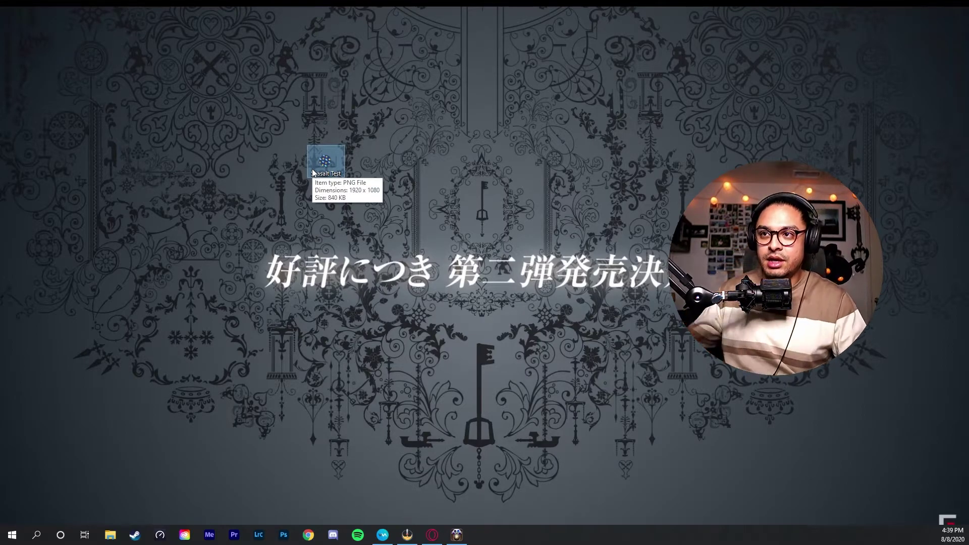
pyautogui.doubleClick(316, 162)
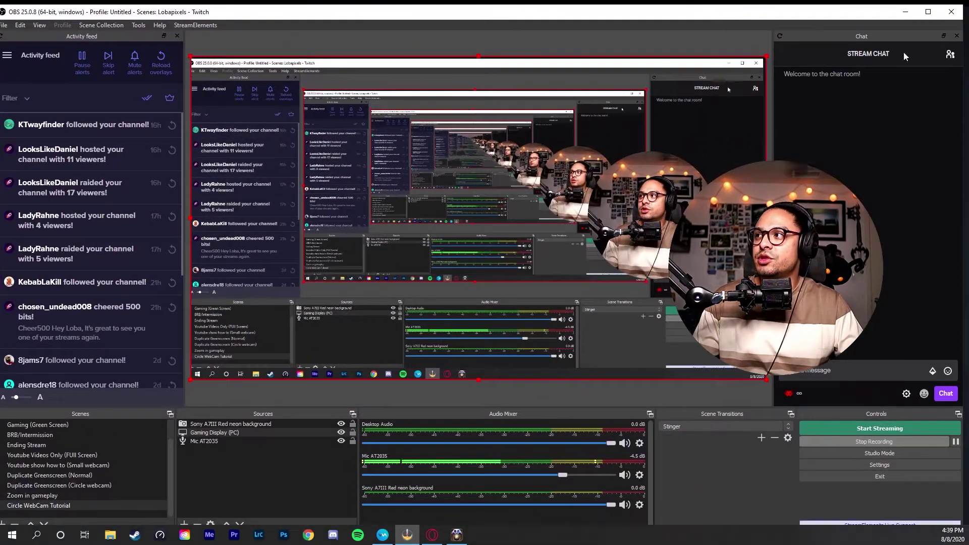
pyautogui.click(928, 13)
# Add a new image source named "Seasalt test" to the Circle WebCam Tutorial scene, using the circular pattern image.
pyautogui.click(251, 405)
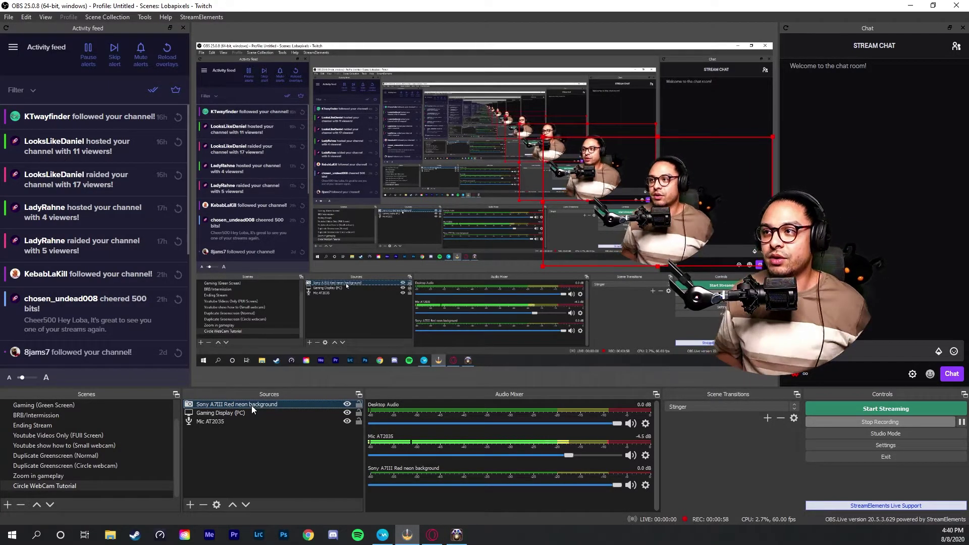
pyautogui.click(191, 505)
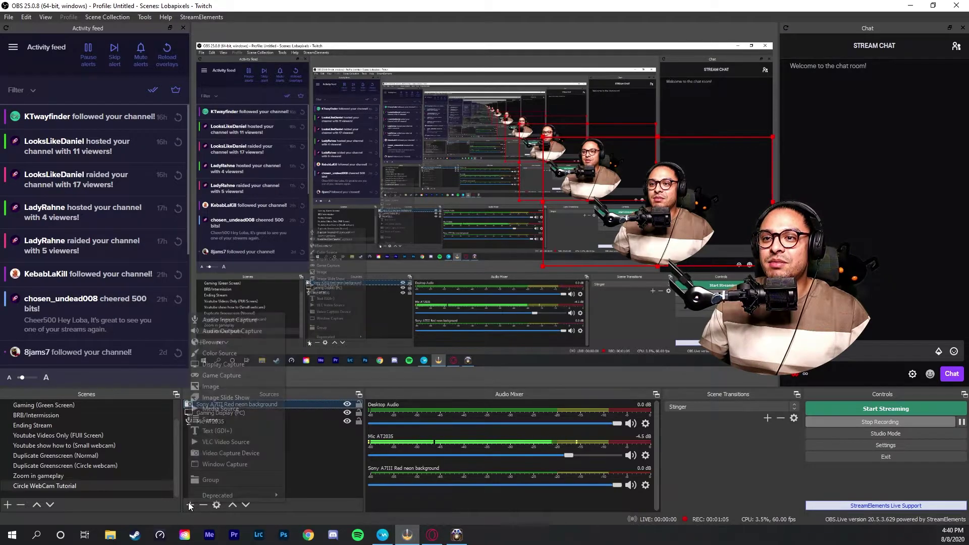
pyautogui.click(228, 388)
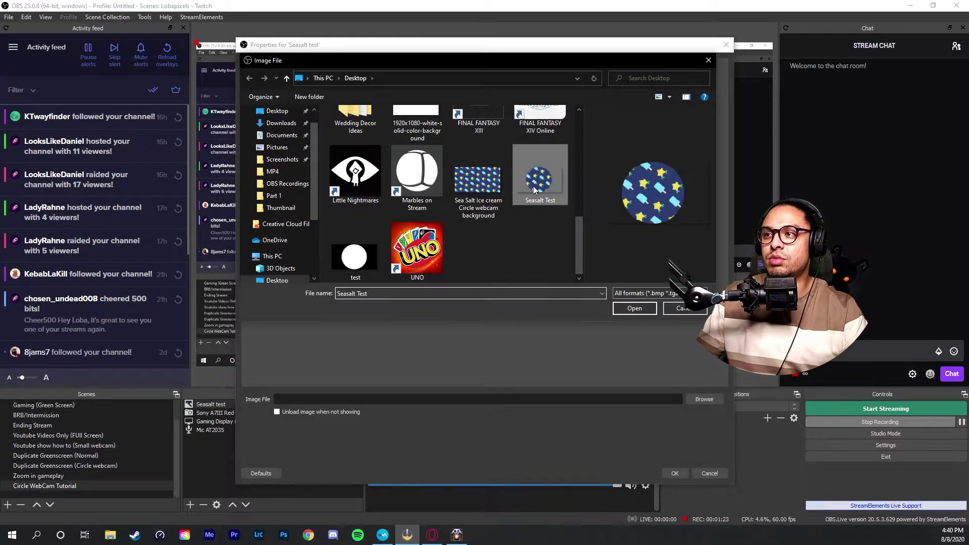
pyautogui.doubleClick(534, 190)
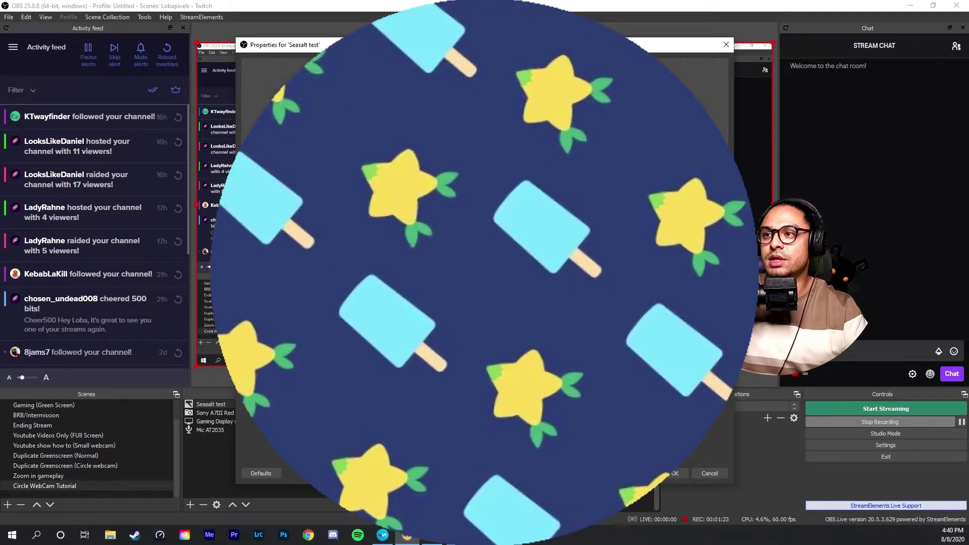
pyautogui.click(674, 475)
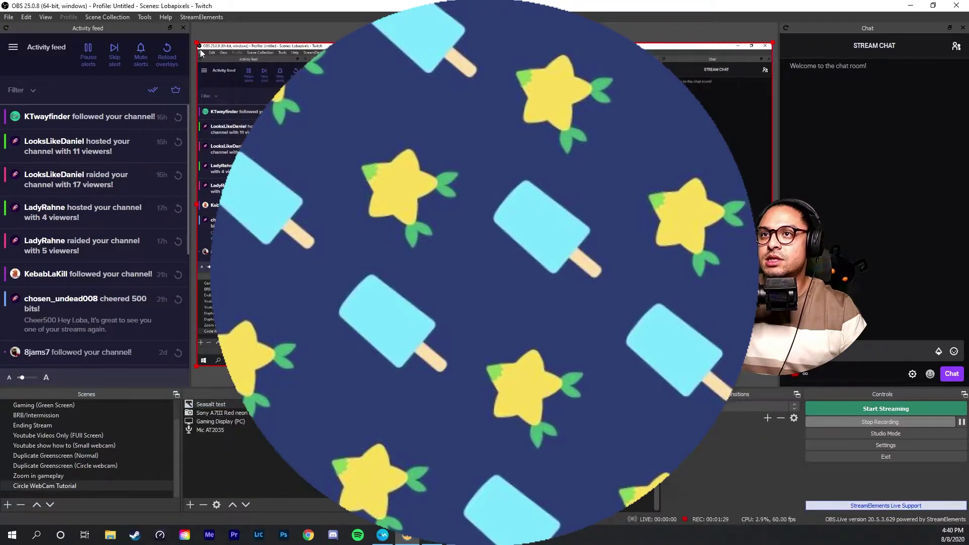
# Shrink the Seasalt test image to fit the circular webcam and place it below the Sony A7III source in the stacking order.
pyautogui.moveTo(197, 43); pyautogui.dragTo(642, 221)
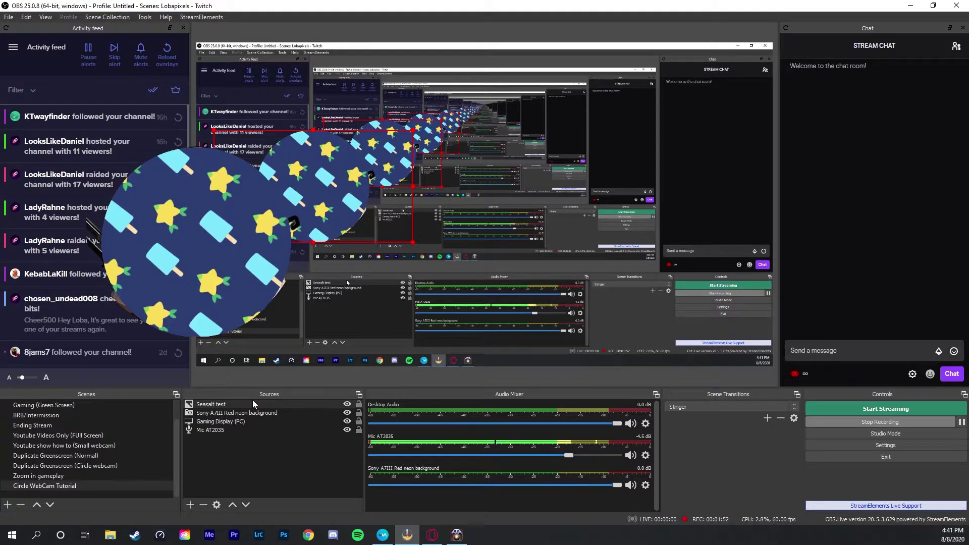
pyautogui.click(249, 402)
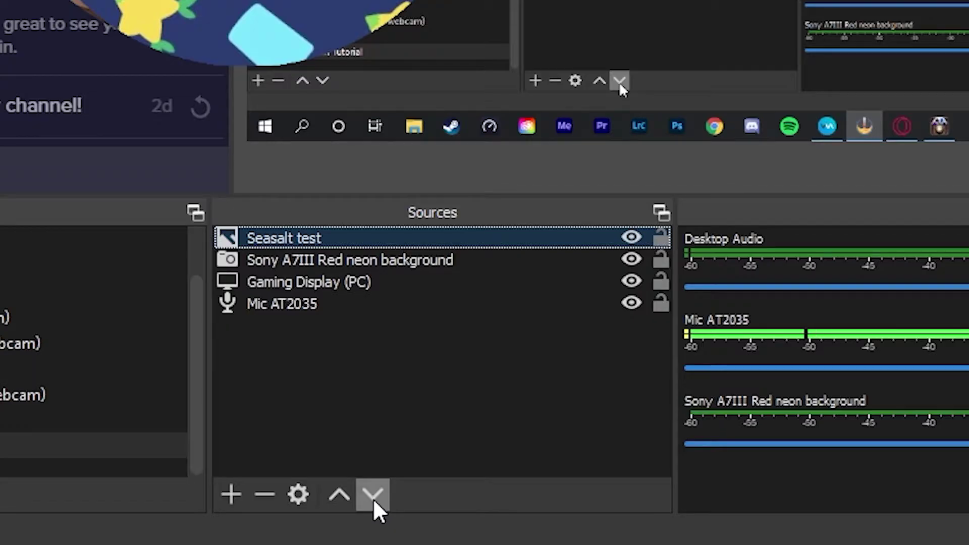
pyautogui.click(373, 496)
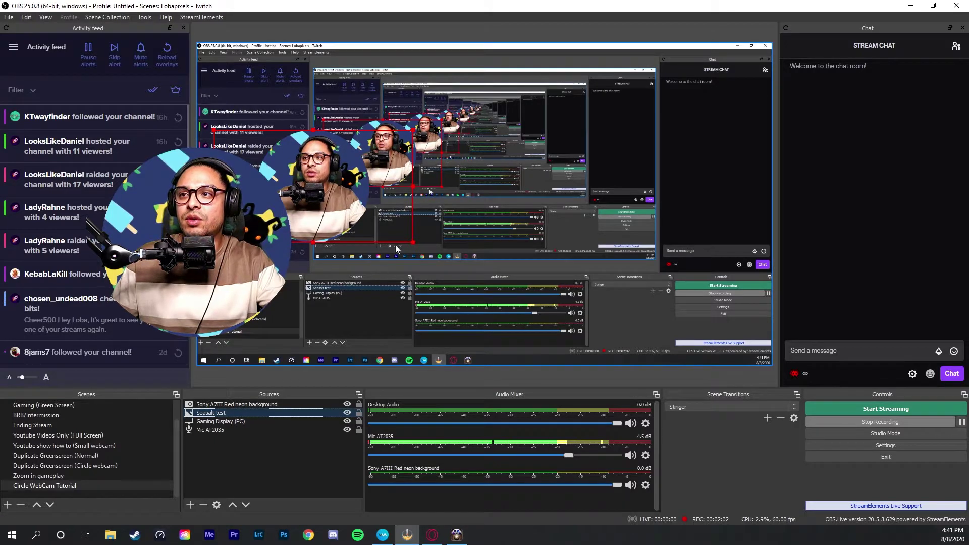
pyautogui.moveTo(412, 243)
pyautogui.mouseDown()
pyautogui.moveTo(346, 231)
pyautogui.moveTo(379, 225)
pyautogui.moveTo(415, 245)
pyautogui.mouseUp()
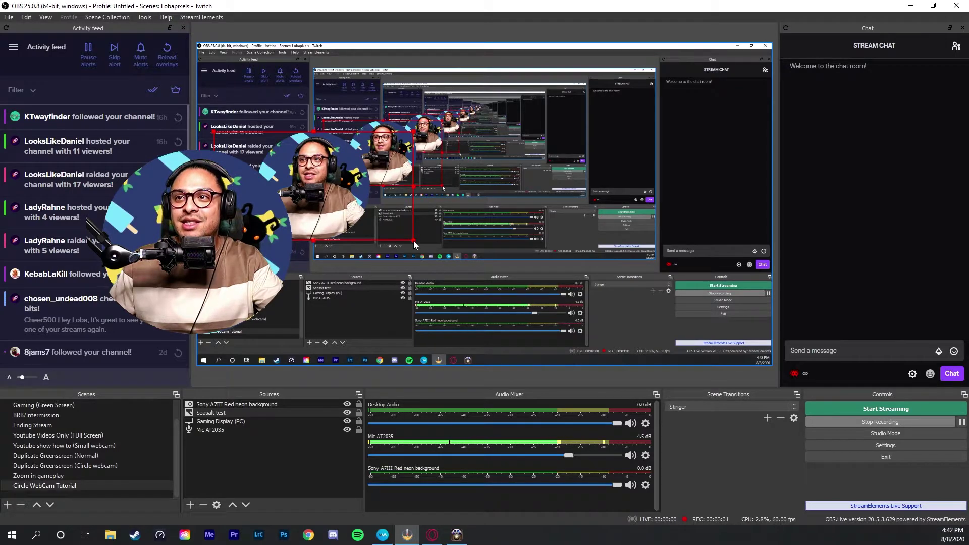
# Group the Sony A7III Red neon background and Seasalt test sources under the name "Group test".
pyautogui.click(265, 404)
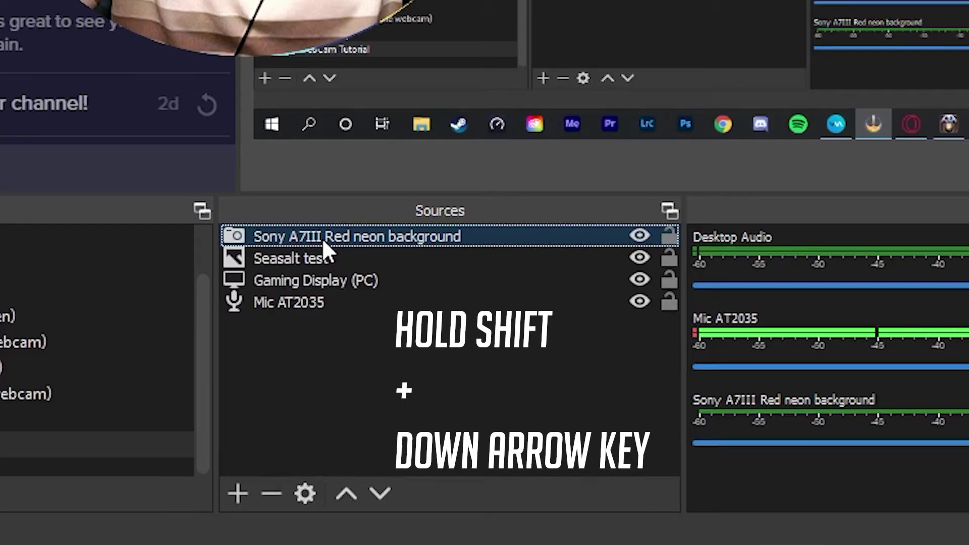
pyautogui.hotkey('shift', 'Down')
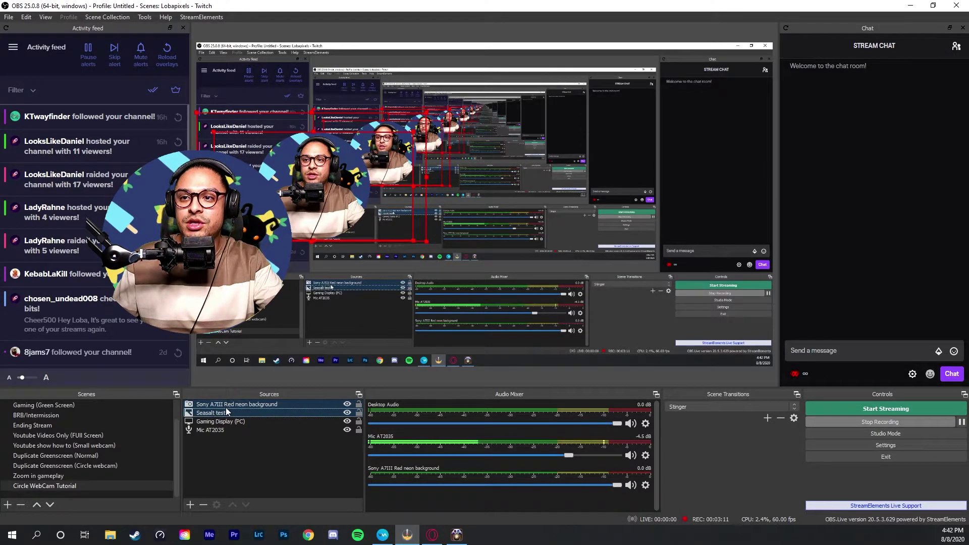
pyautogui.rightClick(226, 407)
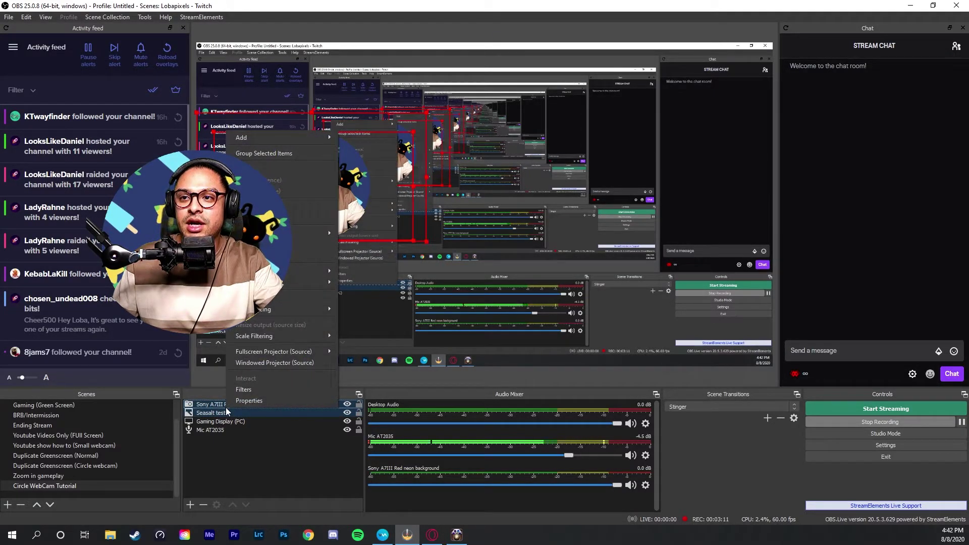
pyautogui.click(271, 154)
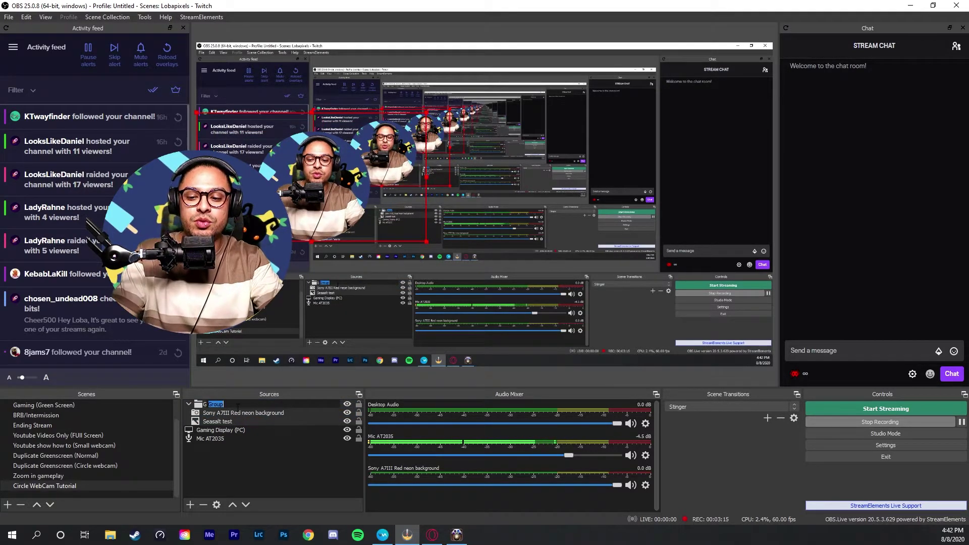
pyautogui.write('Group test')
pyautogui.press('Return')
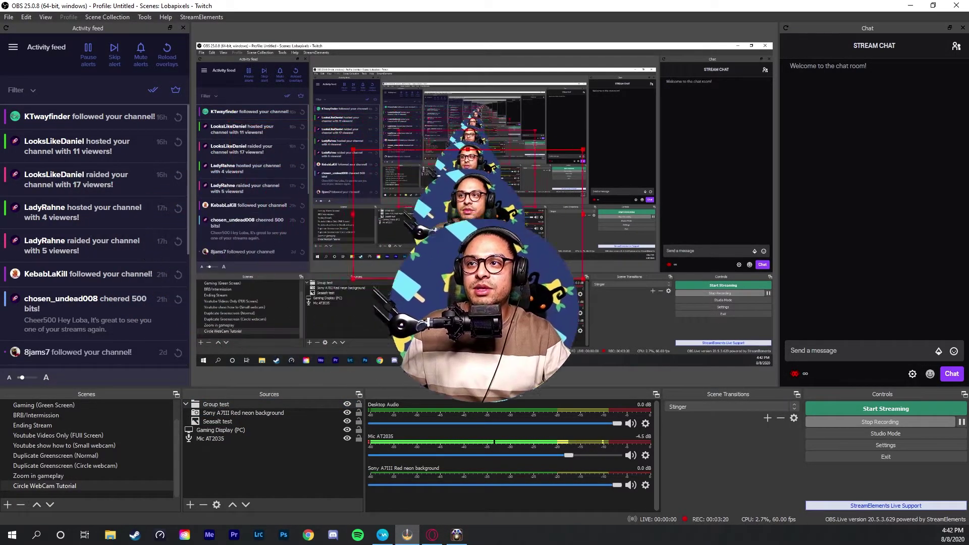
# Move and enlarge the grouped circular webcam in the preview, and move the OBS window off the captured display.
pyautogui.moveTo(480, 227); pyautogui.dragTo(481, 199)
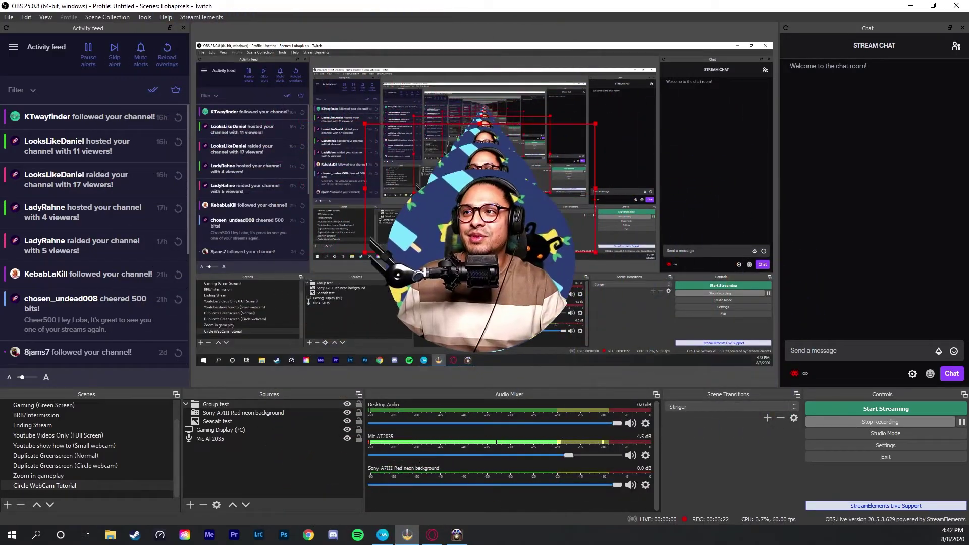
pyautogui.moveTo(364, 123); pyautogui.dragTo(283, 84)
pyautogui.moveTo(429, 202); pyautogui.dragTo(433, 285)
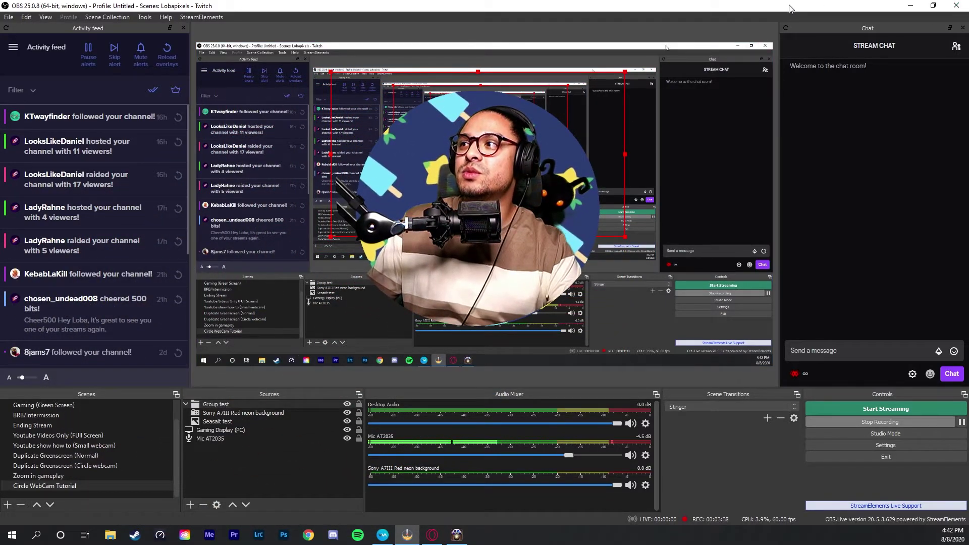
pyautogui.moveTo(849, 8); pyautogui.dragTo(0, 65)
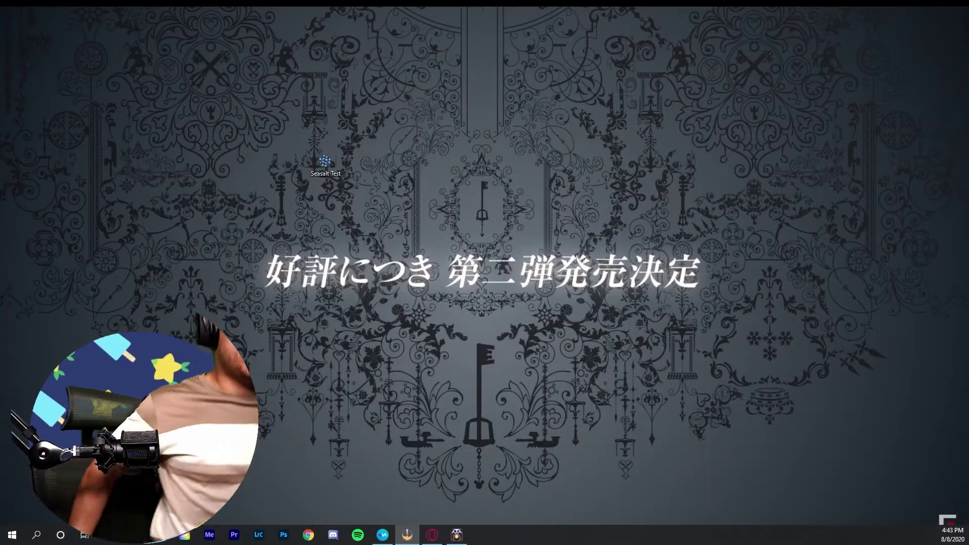